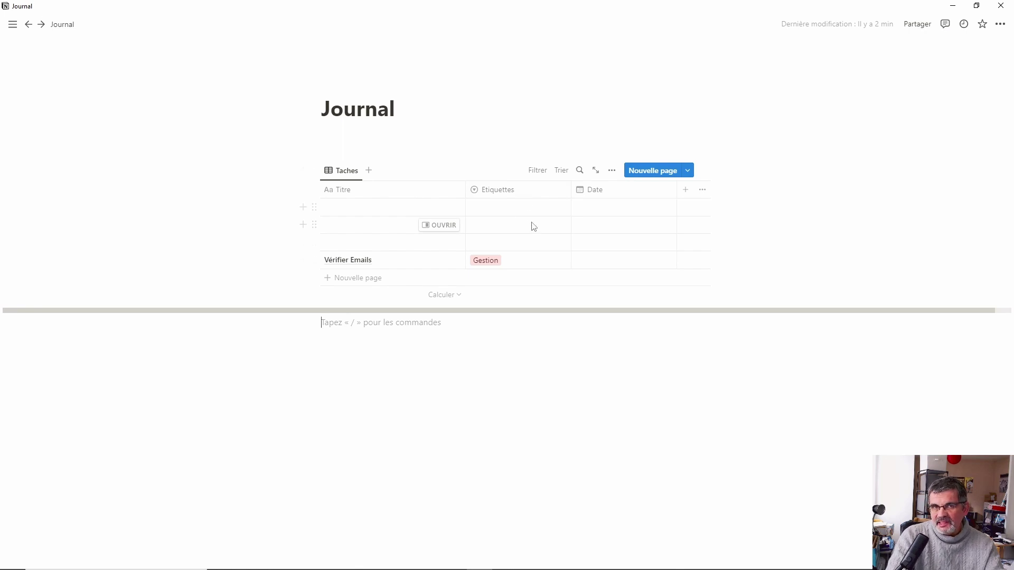
# Review the Taches database's template list and the options available for the Sauvegardes Fichiers template
pyautogui.click(688, 170)
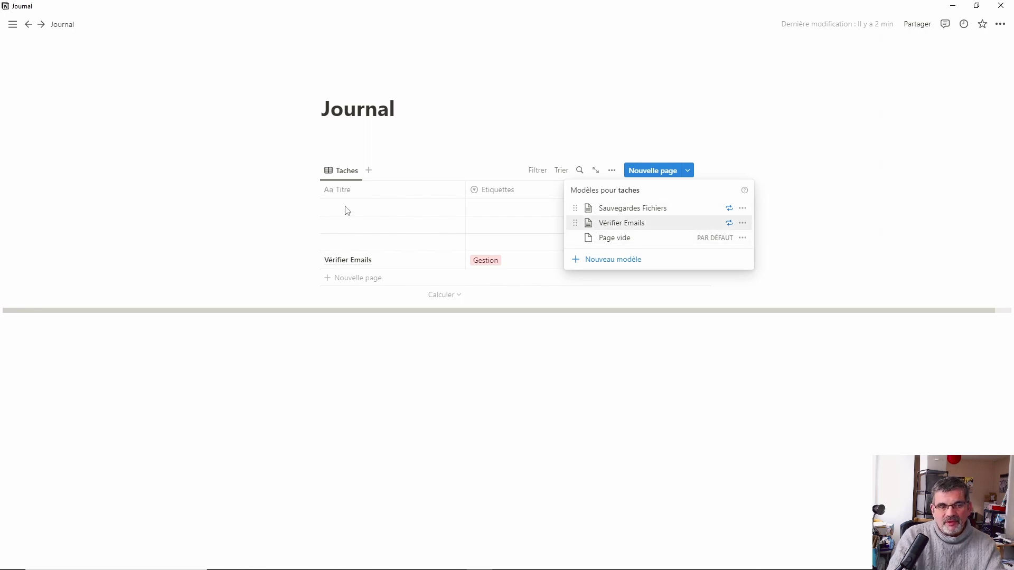
pyautogui.click(359, 229)
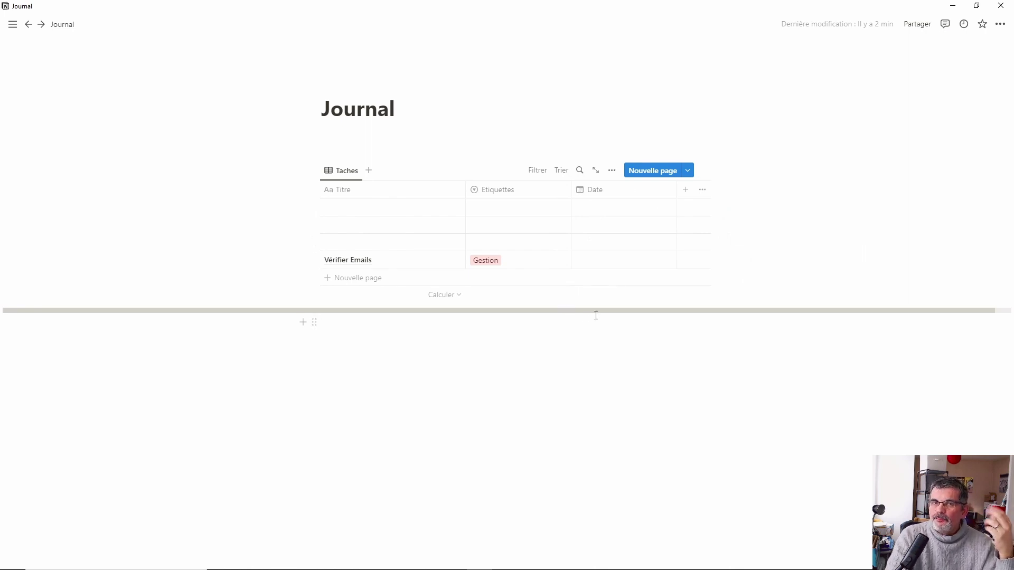
pyautogui.click(688, 170)
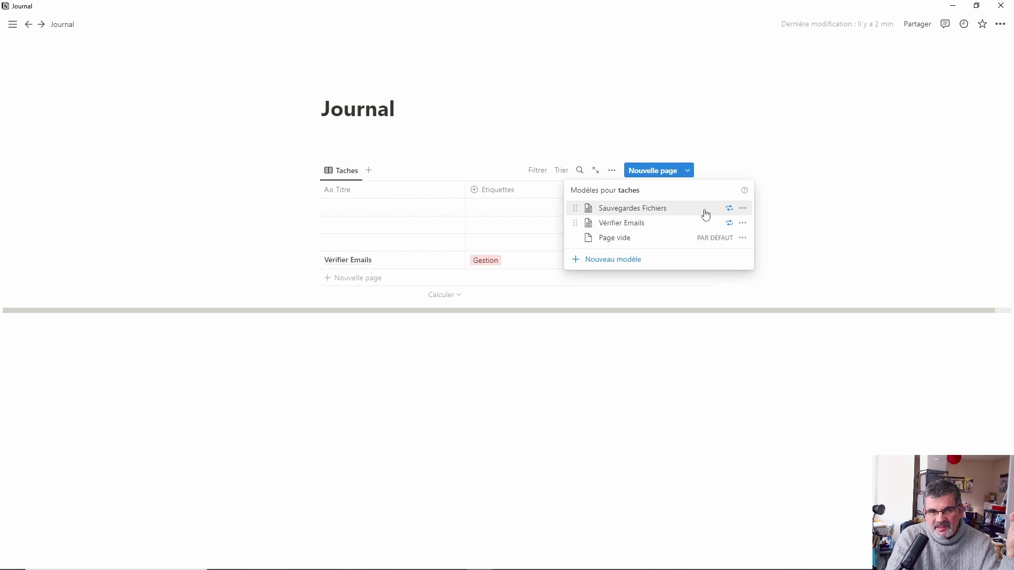
pyautogui.click(742, 209)
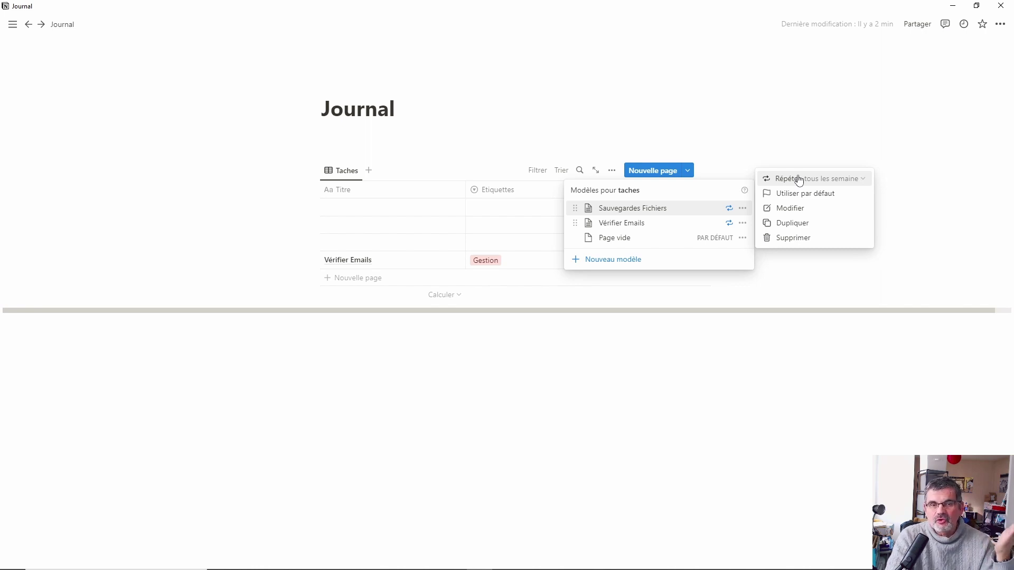
pyautogui.click(668, 373)
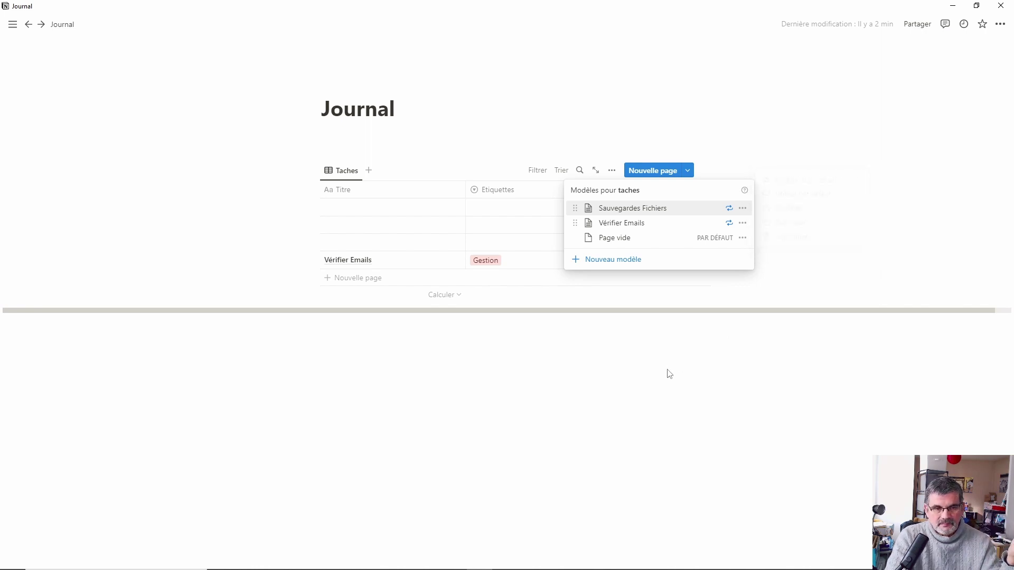
pyautogui.click(668, 369)
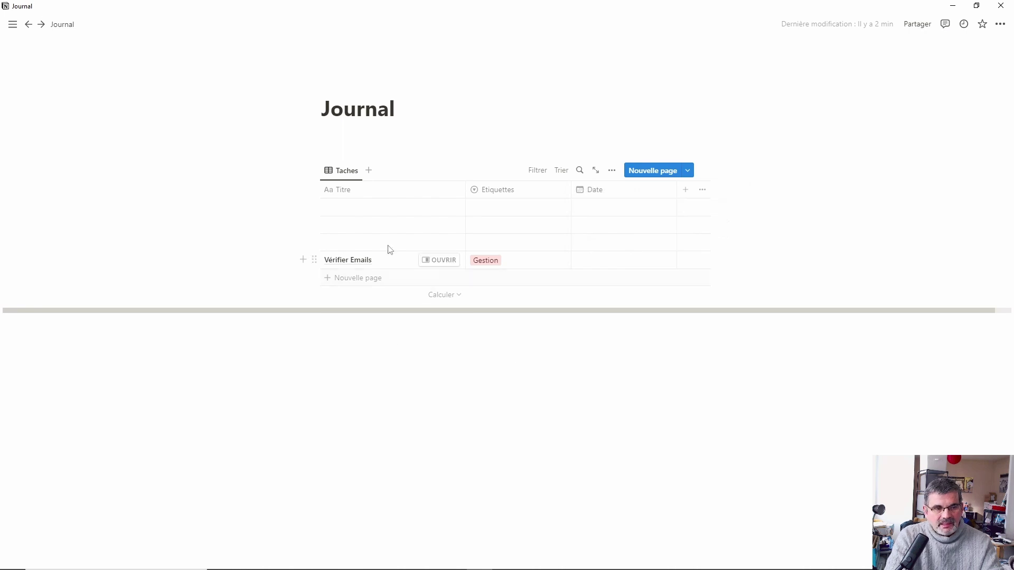
# Inspect the Vérifier Emails template's daily repeat settings, including its interval, start date and creation time
pyautogui.click(688, 172)
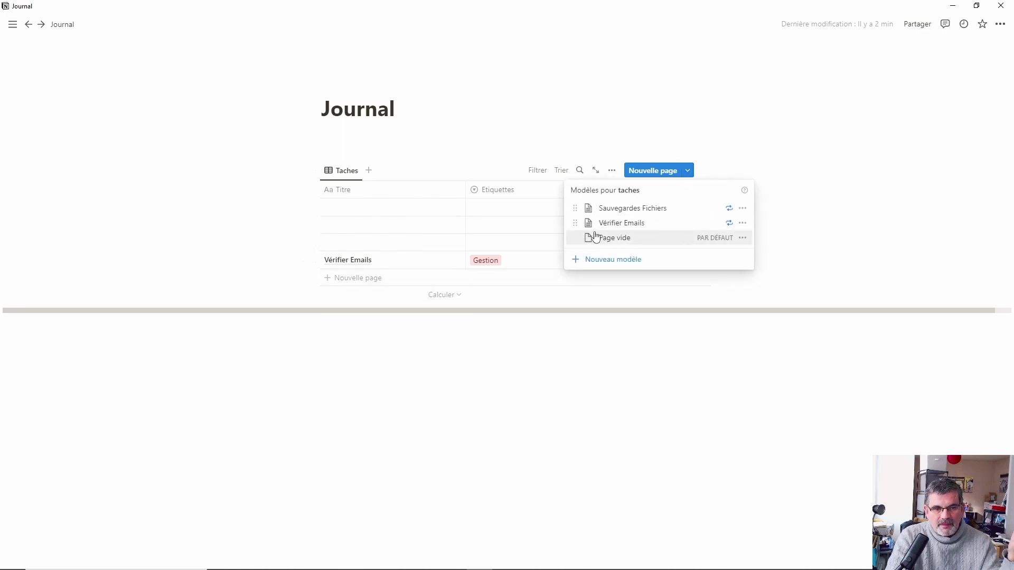
pyautogui.click(743, 223)
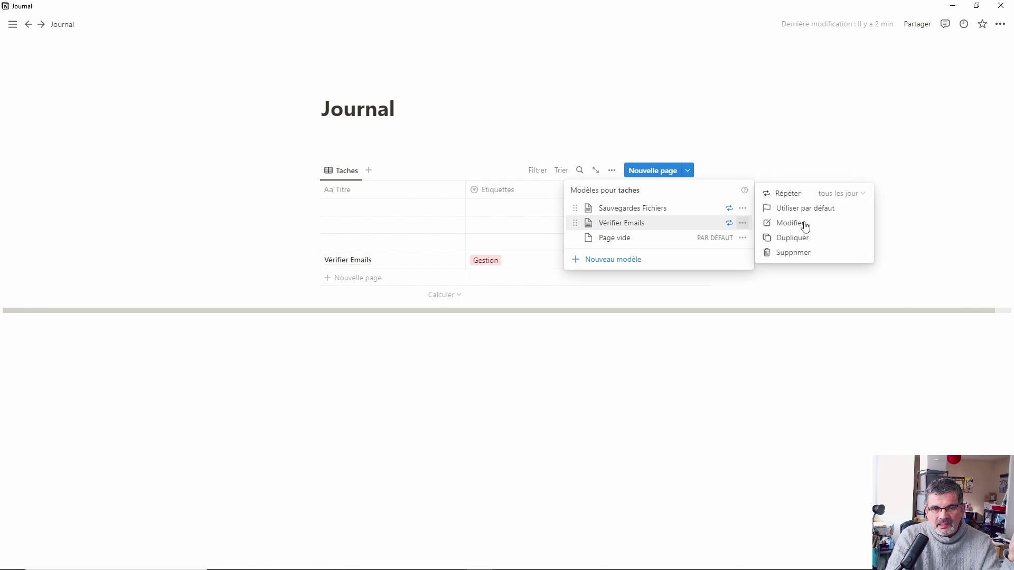
pyautogui.click(826, 196)
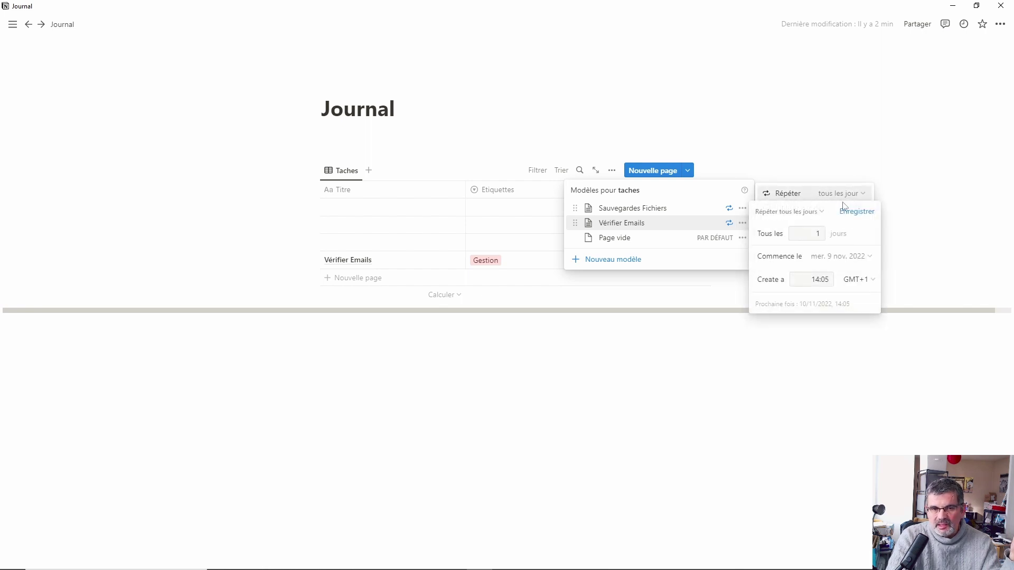
pyautogui.click(814, 234)
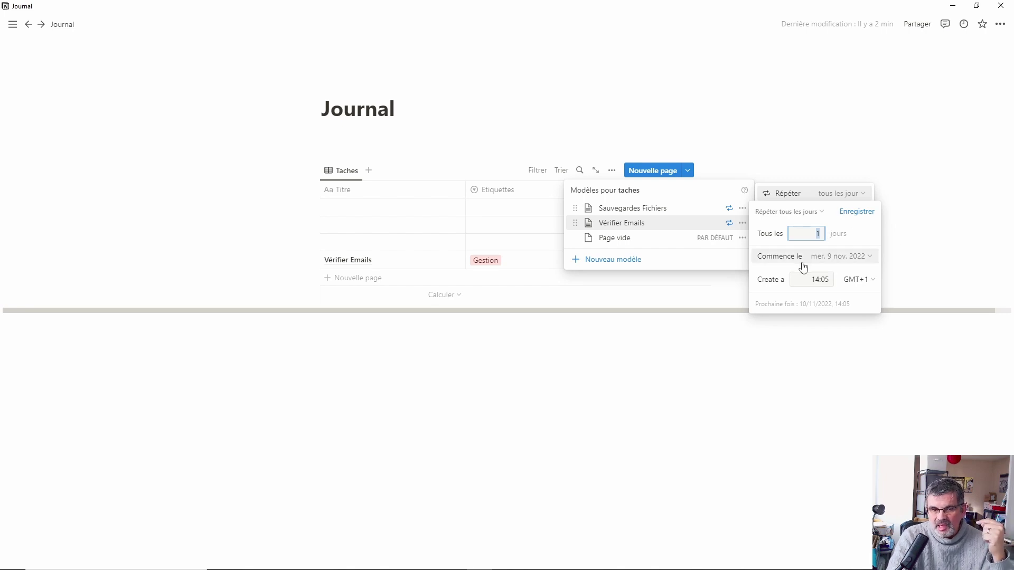
pyautogui.click(838, 259)
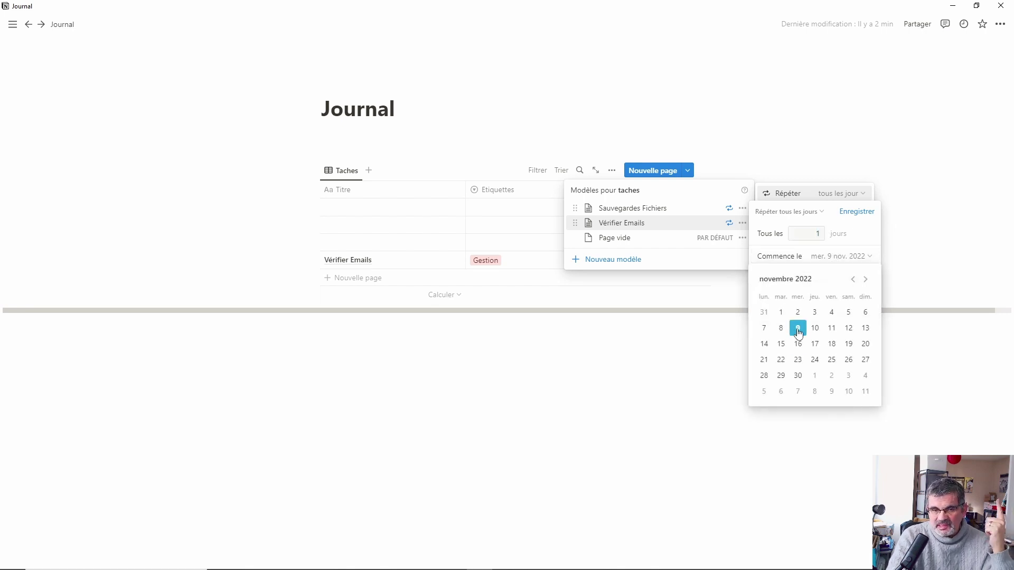
pyautogui.click(796, 329)
pyautogui.click(816, 280)
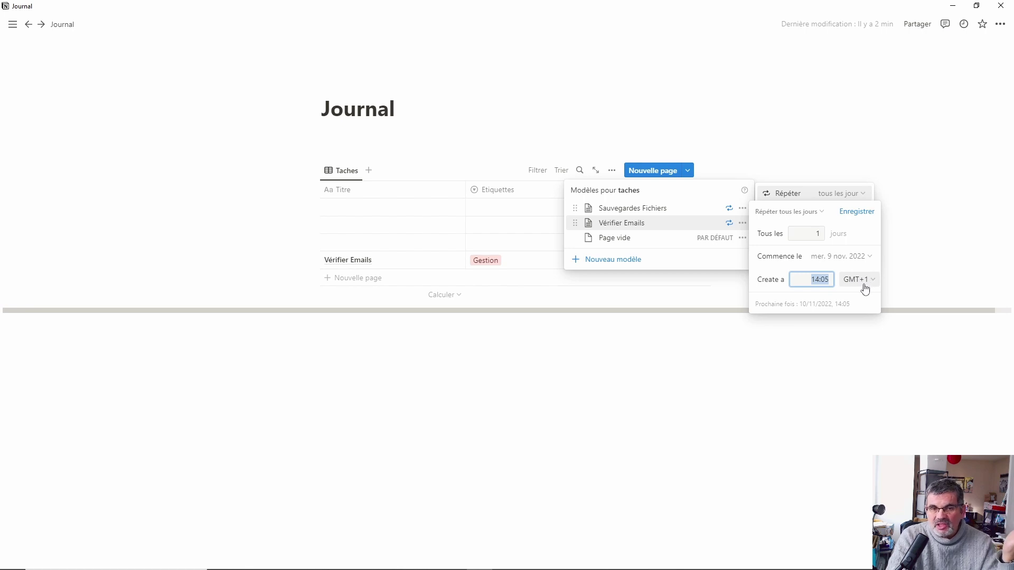
# Try a repeat interval of 32 days on the Vérifier Emails template, set it back to 1 and leave without saving
pyautogui.click(845, 233)
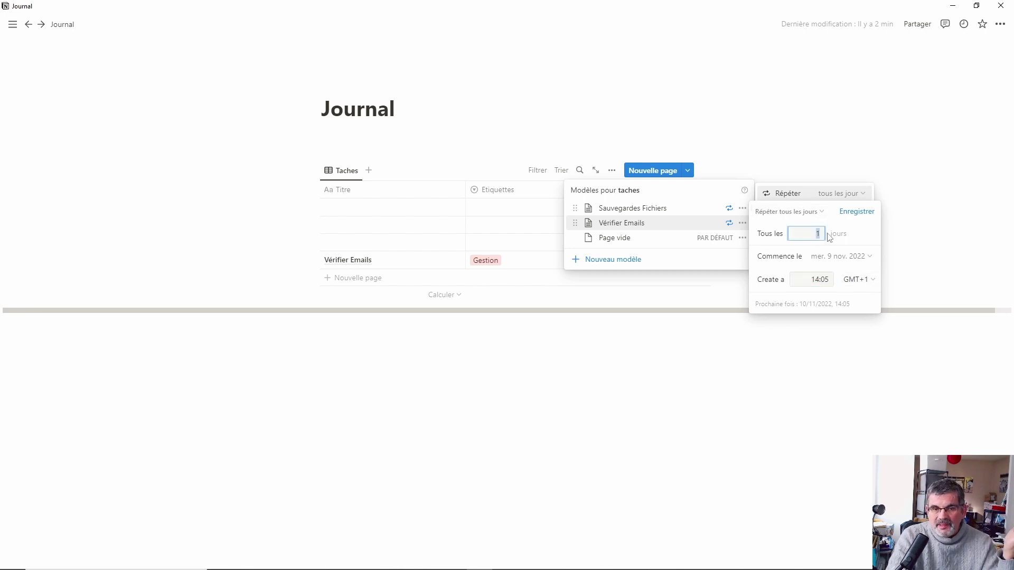
pyautogui.write('3')
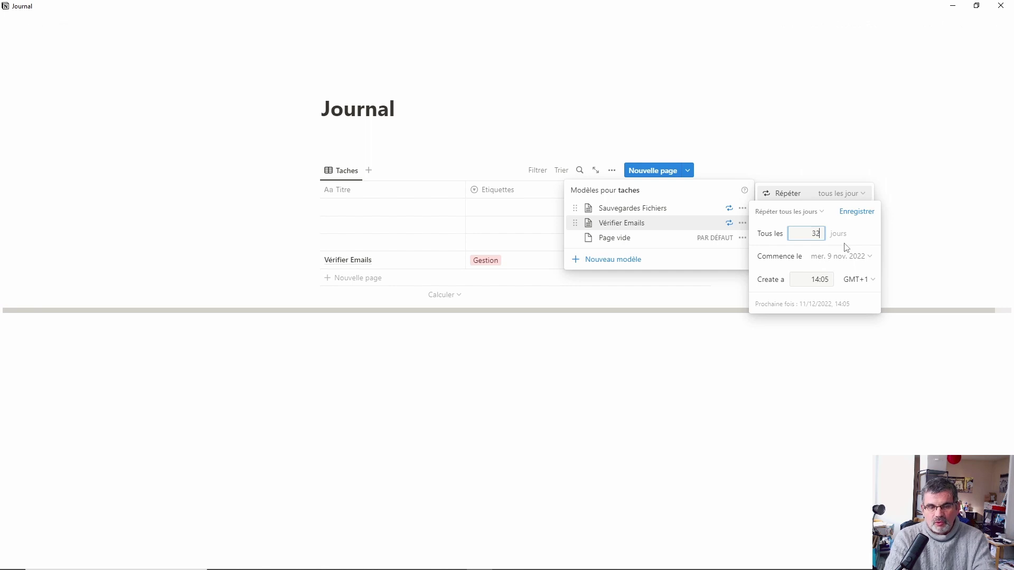
pyautogui.press('BackSpace')
pyautogui.write('1')
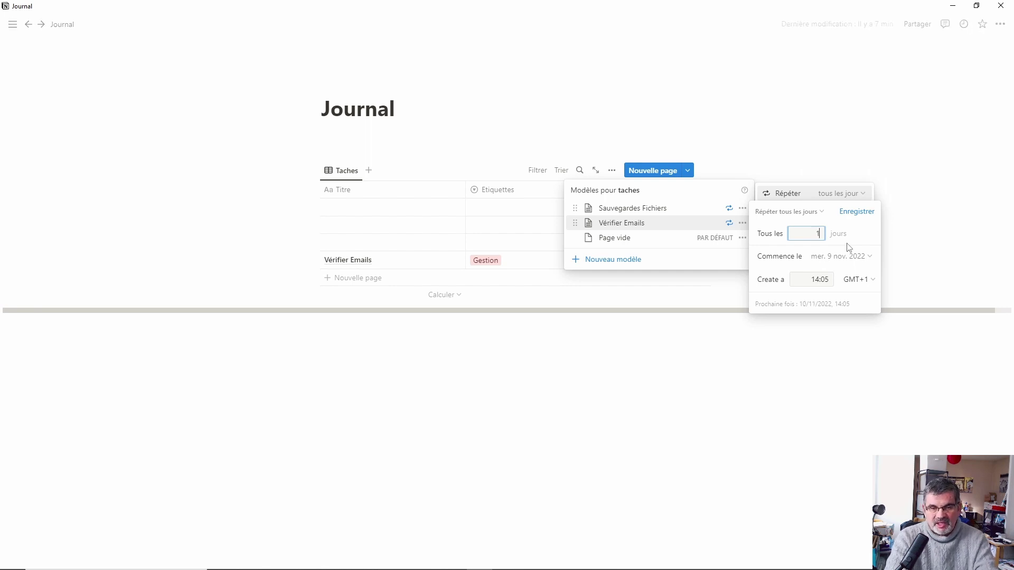
pyautogui.click(866, 237)
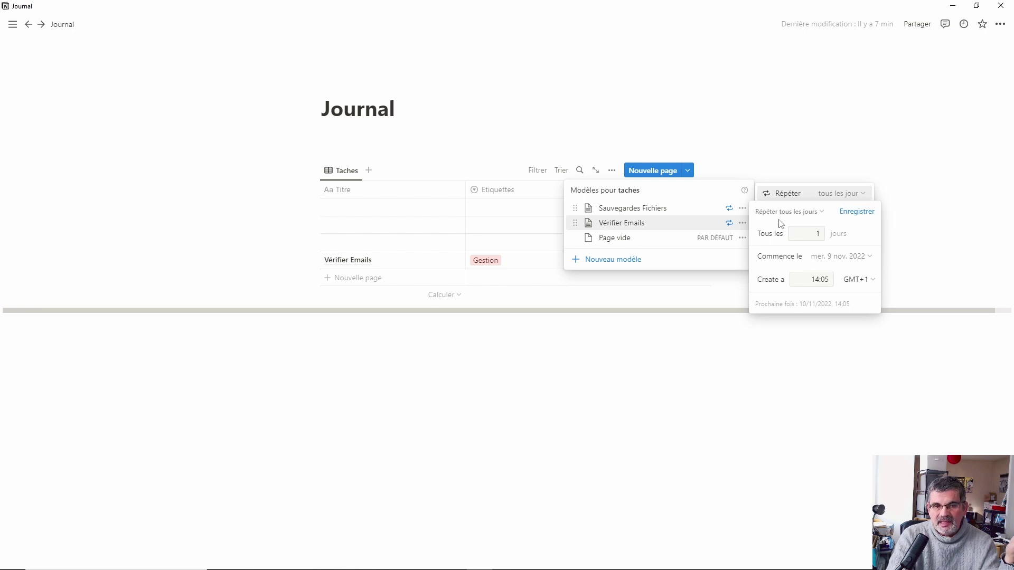
pyautogui.click(637, 364)
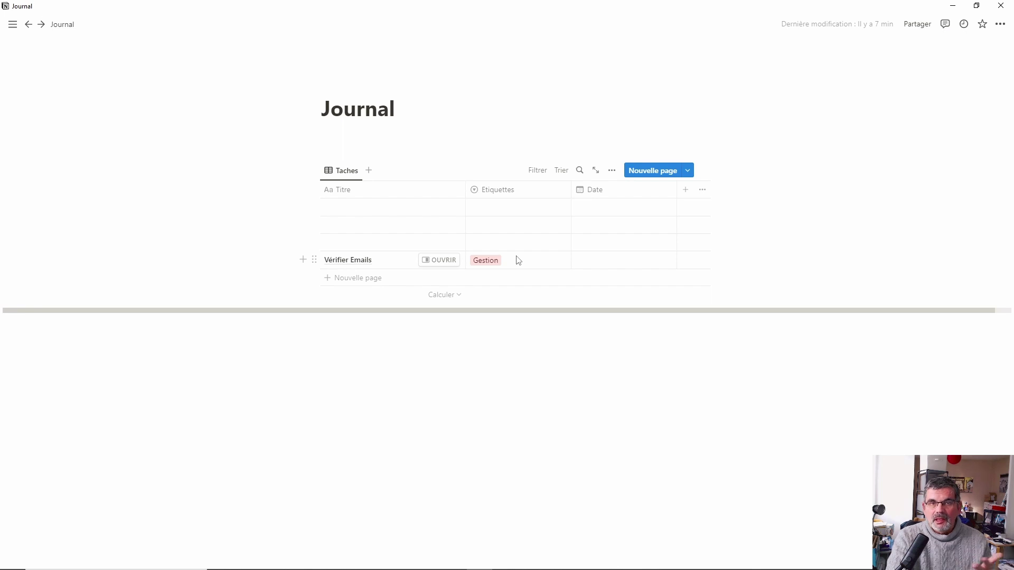
# Inspect the Sauvegardes Fichiers template's weekly repeat settings, including the available frequency options and the week interval
pyautogui.click(689, 170)
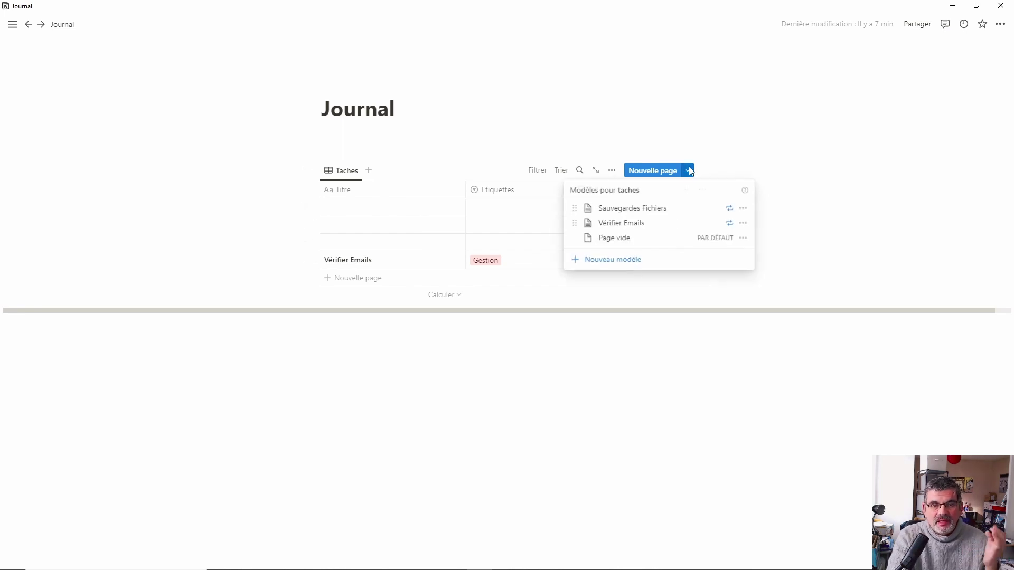
pyautogui.click(744, 210)
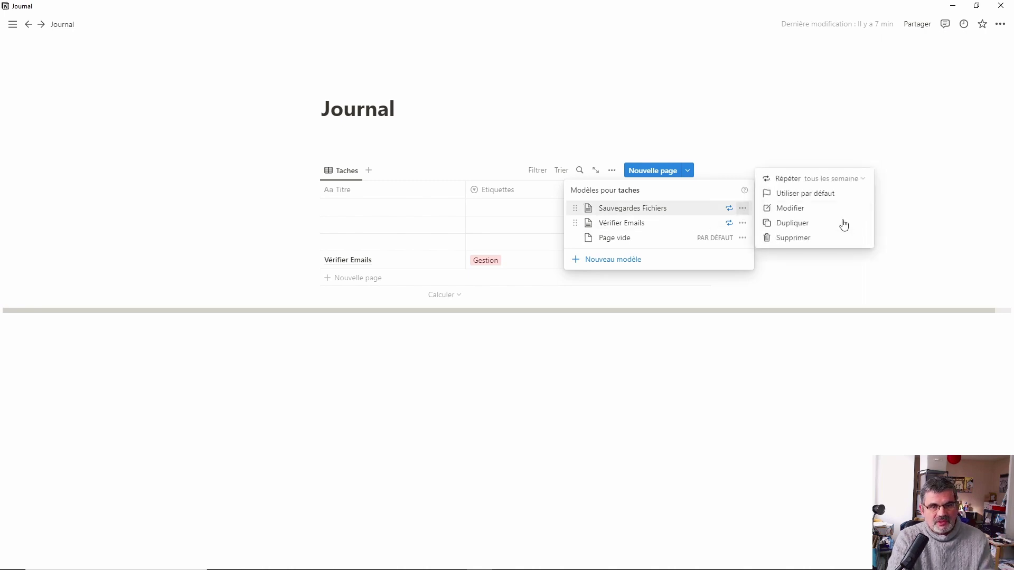
pyautogui.click(849, 178)
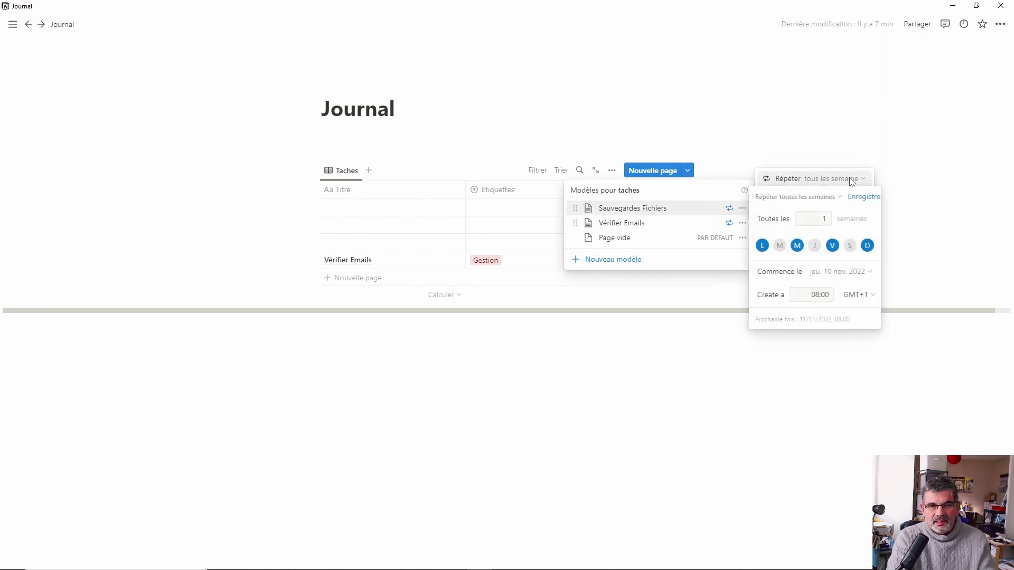
pyautogui.click(825, 201)
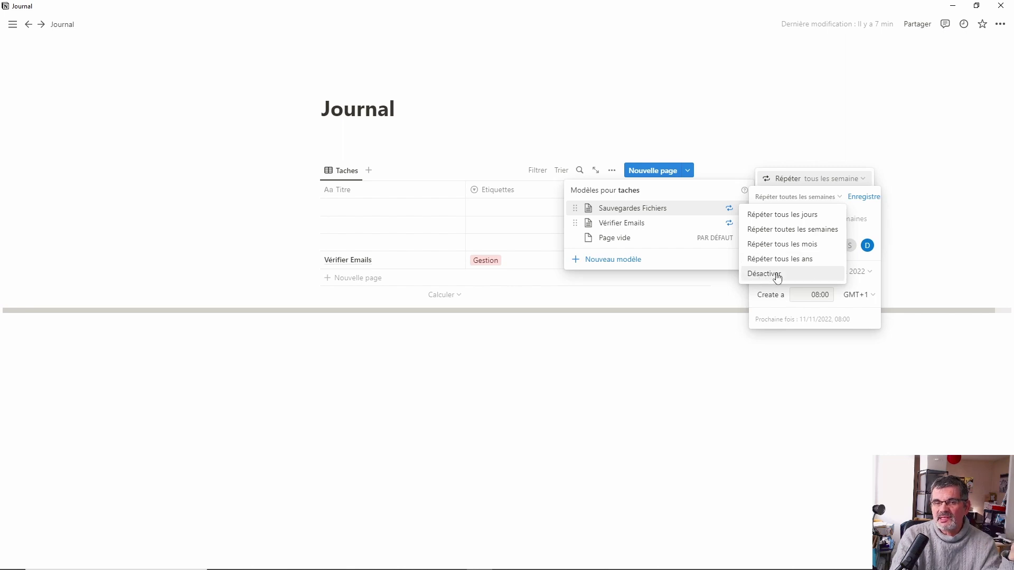
pyautogui.click(873, 264)
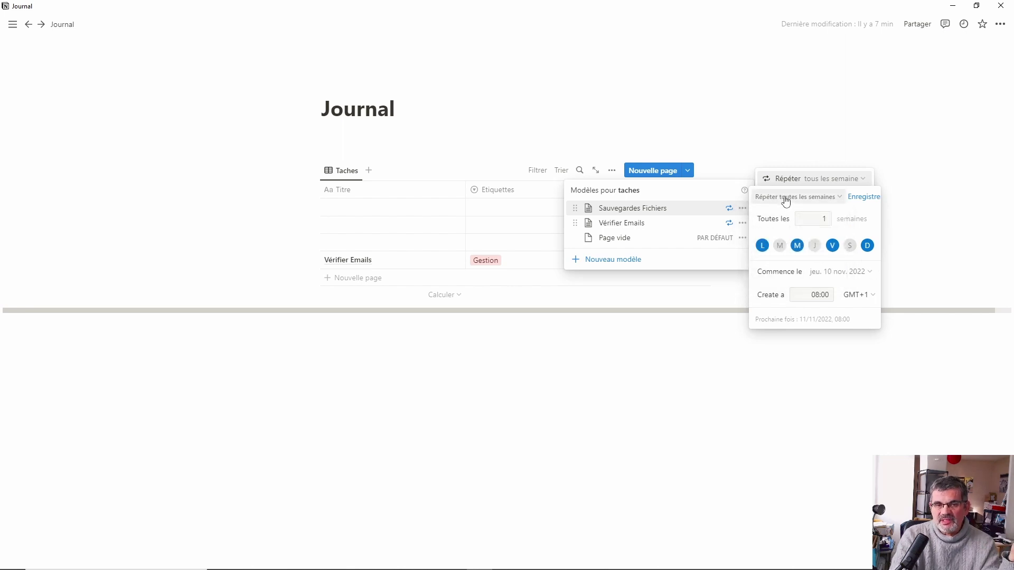
pyautogui.doubleClick(832, 220)
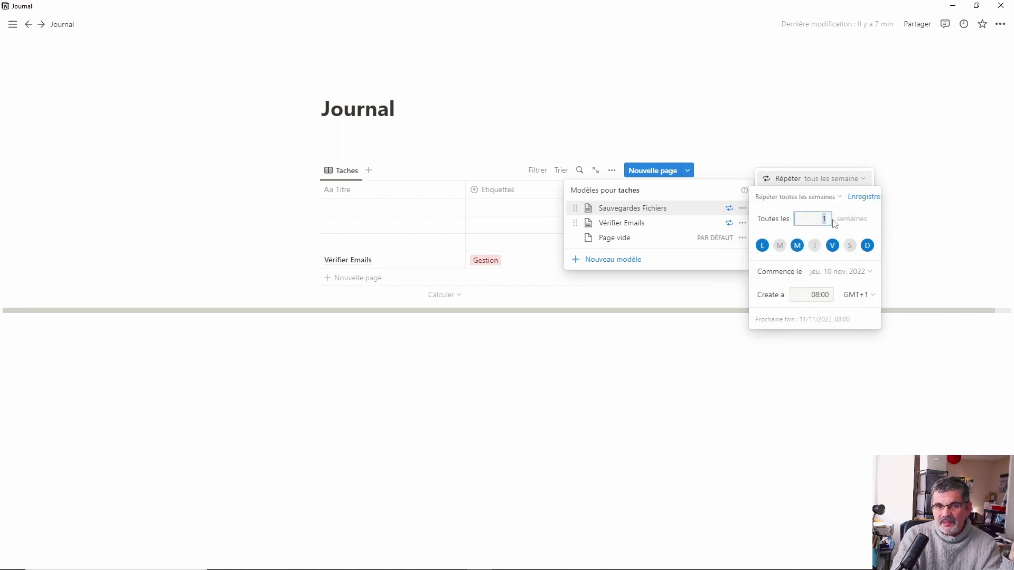
pyautogui.click(875, 216)
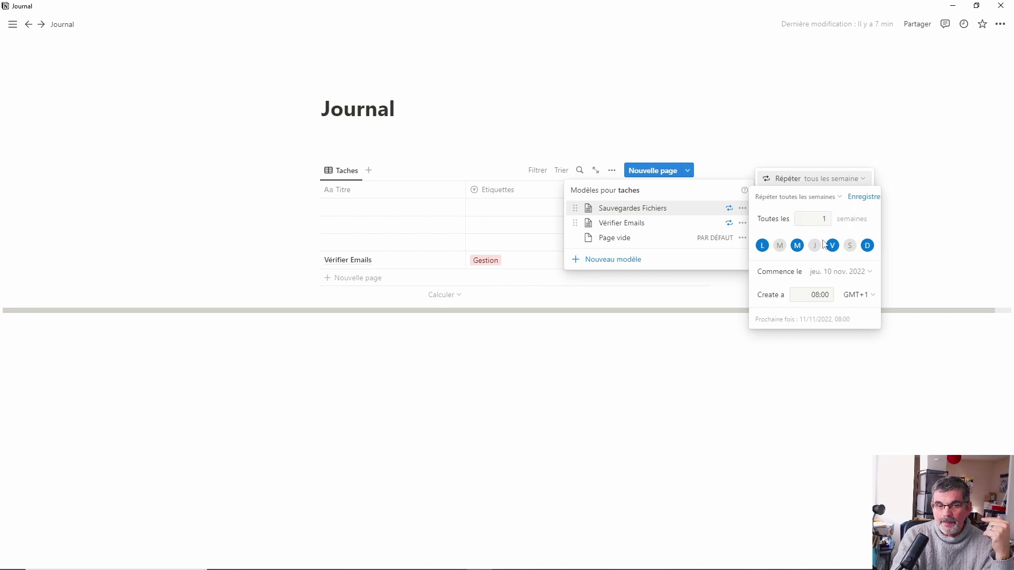
# Try removing Wednesday and adding Thursday in the weekly repeat days of the Sauvegardes Fichiers template
pyautogui.click(780, 246)
pyautogui.click(798, 246)
pyautogui.click(780, 246)
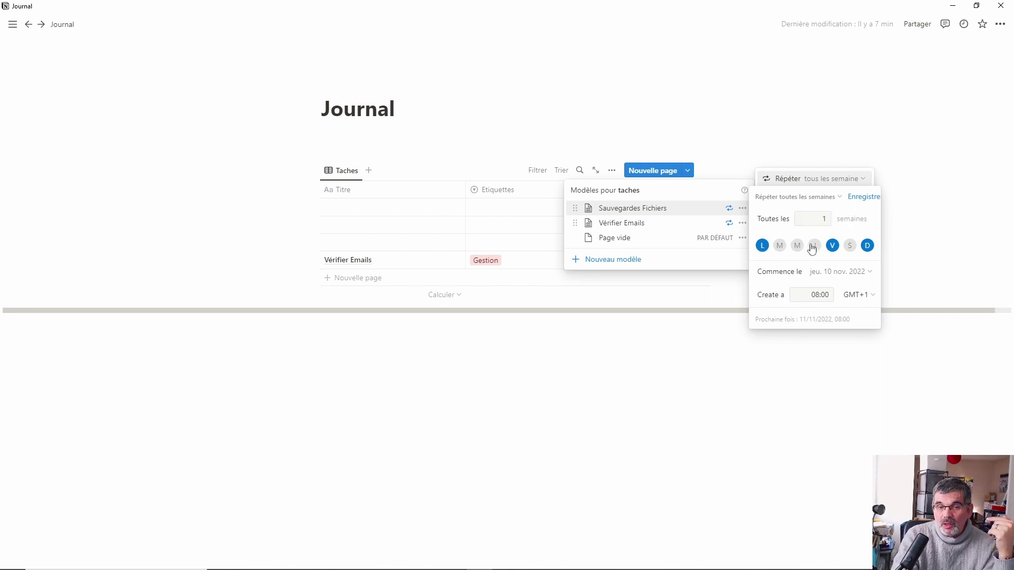
pyautogui.click(813, 247)
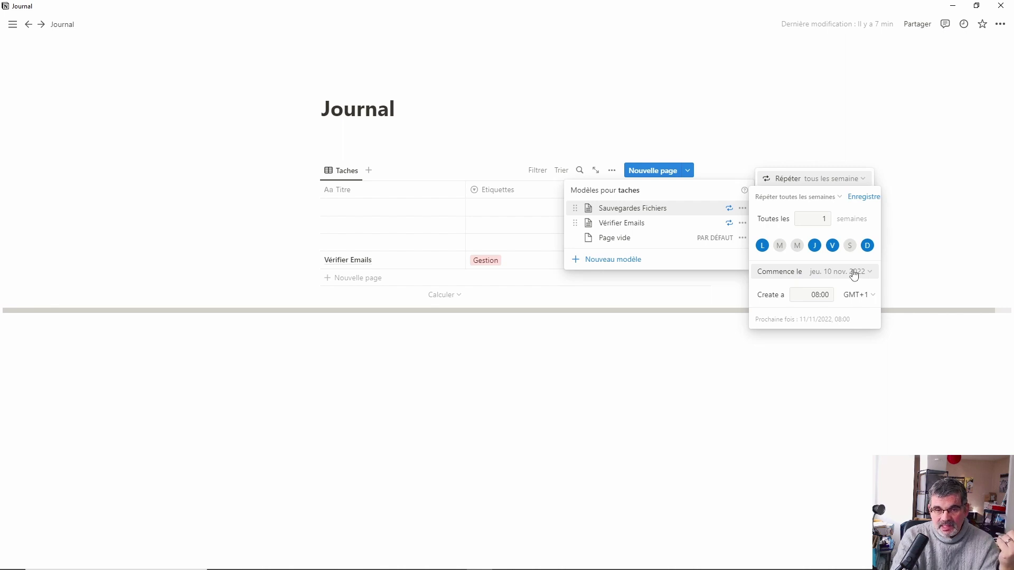
pyautogui.moveTo(801, 294); pyautogui.dragTo(834, 295)
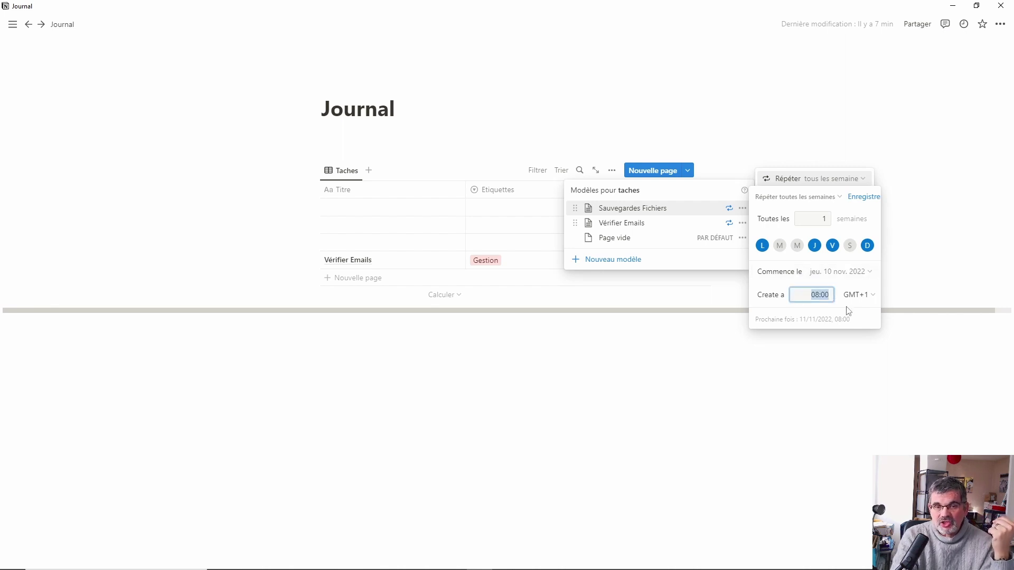
# Try the monthly repeat frequency (Répéter tous les mois) on the Sauvegardes Fichiers template and check its month interval
pyautogui.click(824, 198)
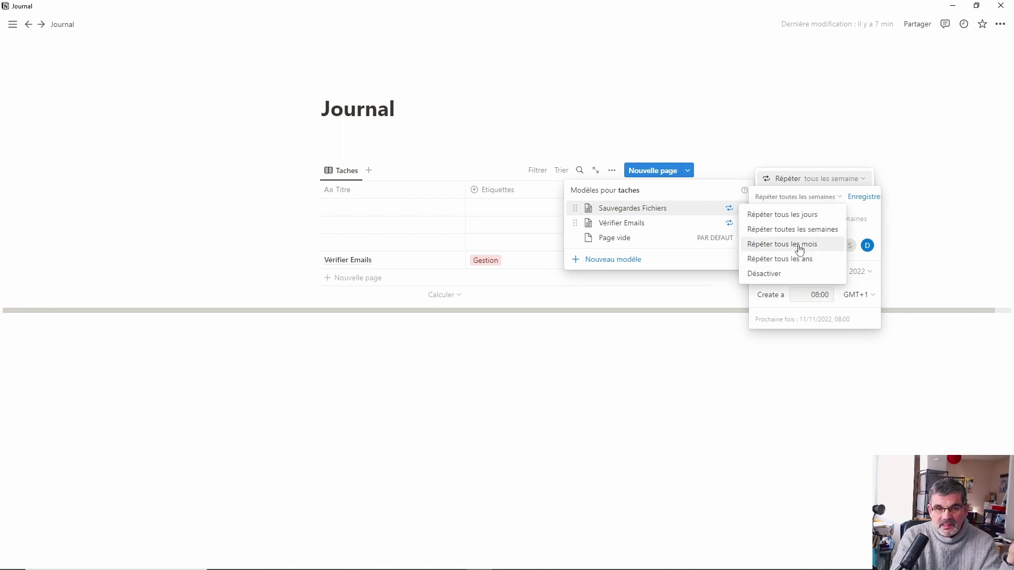
pyautogui.click(800, 249)
pyautogui.moveTo(807, 219); pyautogui.dragTo(853, 222)
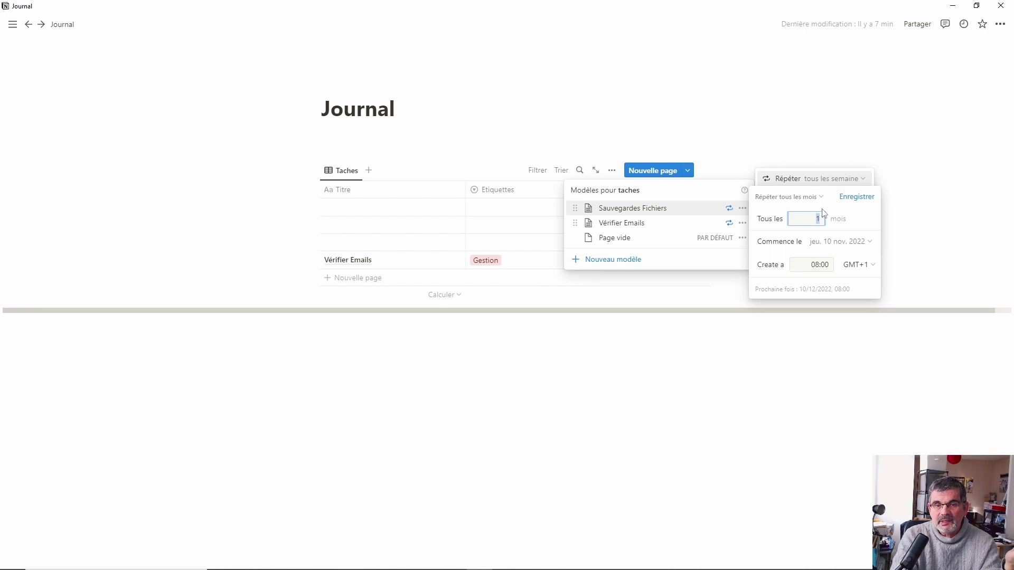
# Try the yearly repeat frequency (Répéter tous les ans) on the Sauvegardes Fichiers template and leave the settings without saving
pyautogui.click(802, 198)
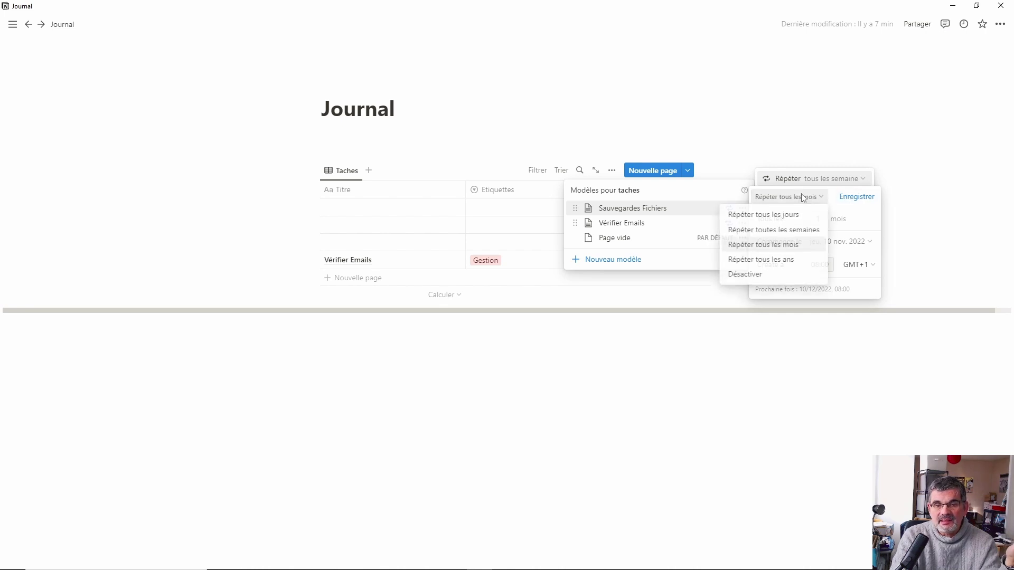
pyautogui.click(789, 259)
pyautogui.click(813, 218)
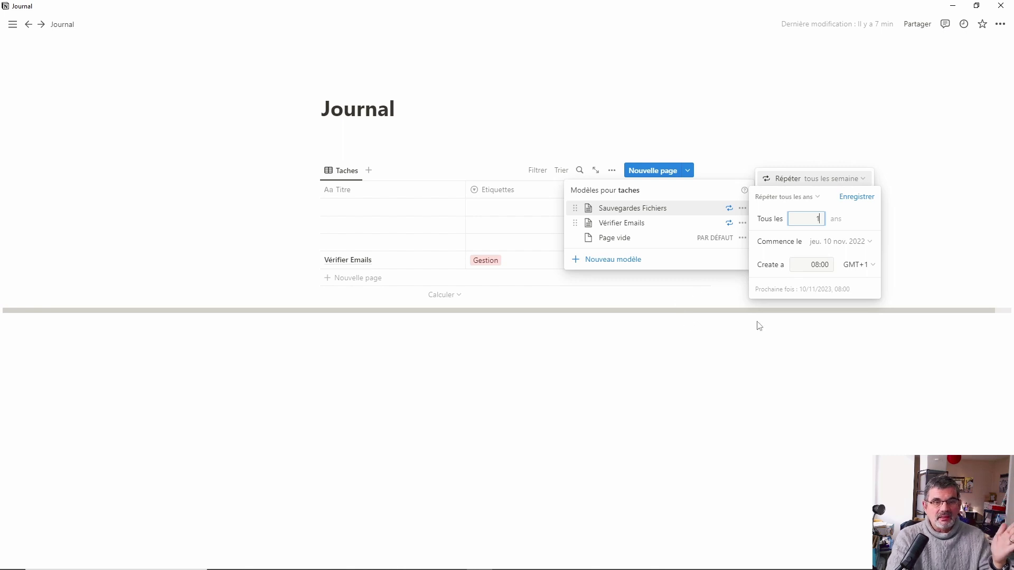
pyautogui.click(753, 366)
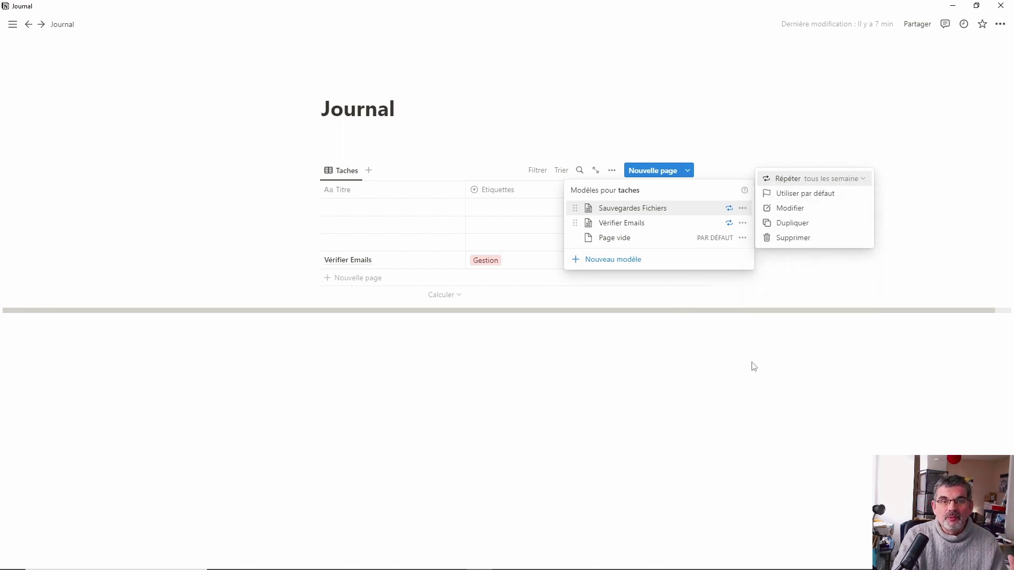